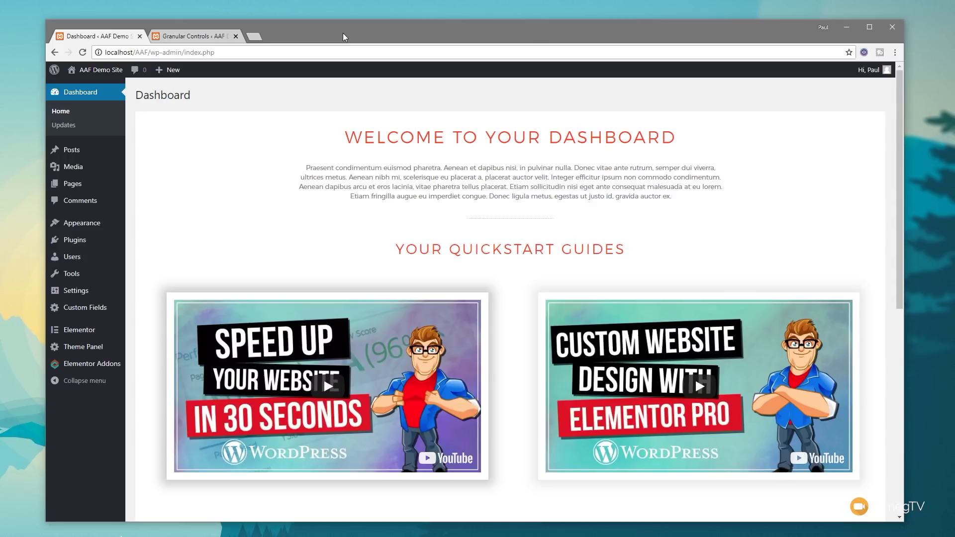
# - Scroll through the Dashboard to review the current welcome panel
pyautogui.scroll(-3, 319, 177)
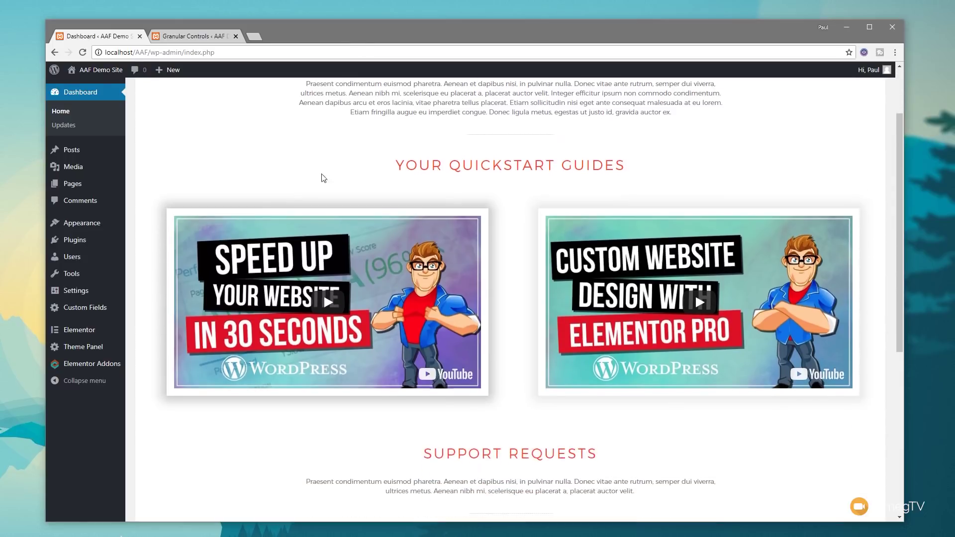
pyautogui.scroll(-2, 320, 177)
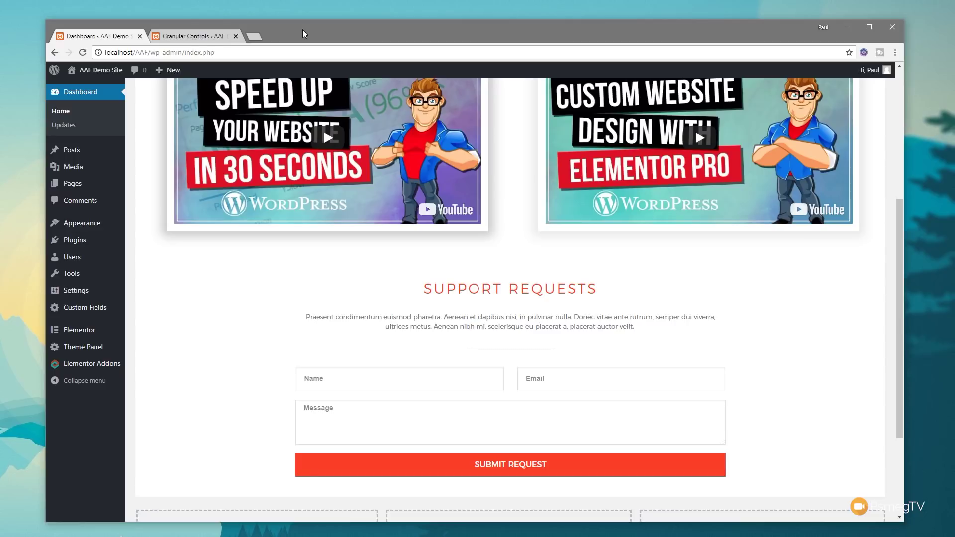
pyautogui.scroll(4, 213, 389)
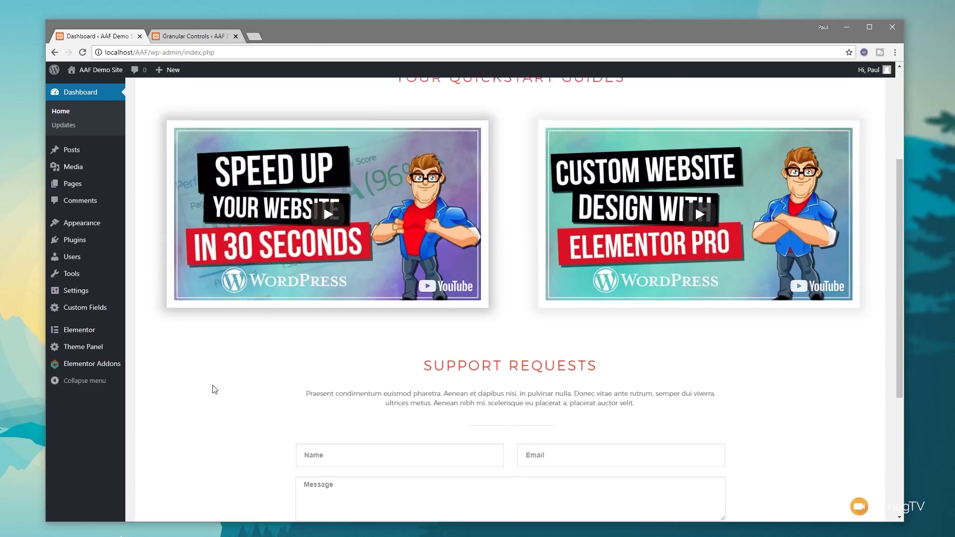
pyautogui.scroll(1, 214, 389)
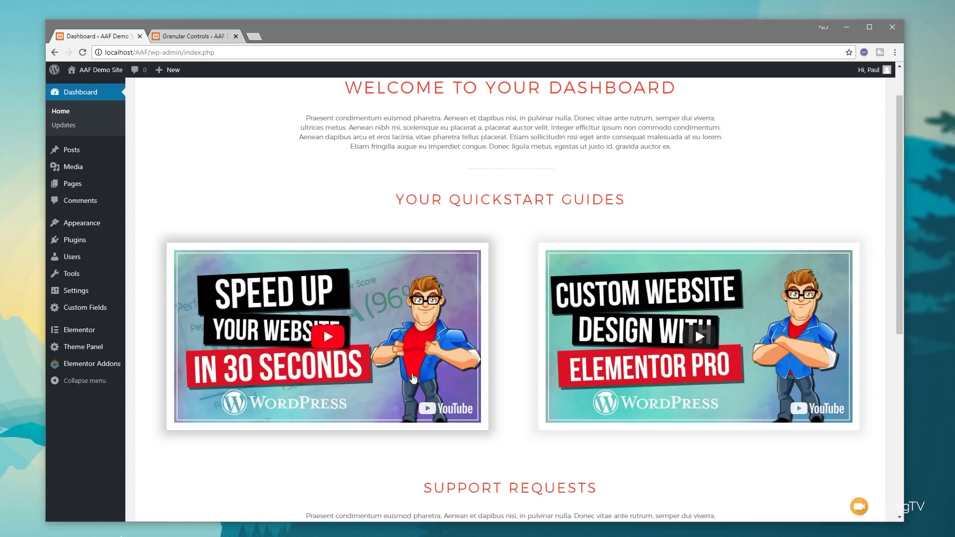
pyautogui.scroll(1, 519, 368)
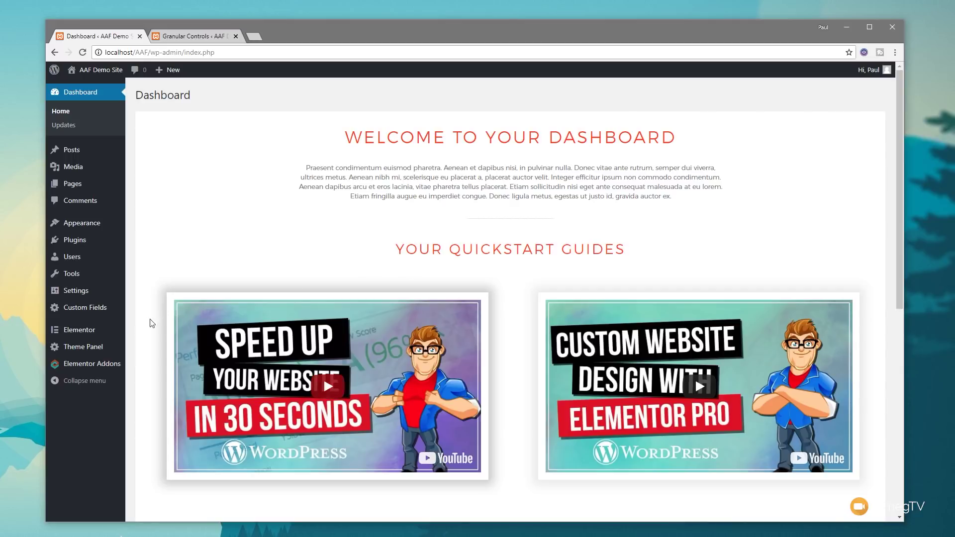
# - Open Elementor's Granular Controls settings, then the My Templates library
pyautogui.moveTo(108, 332)
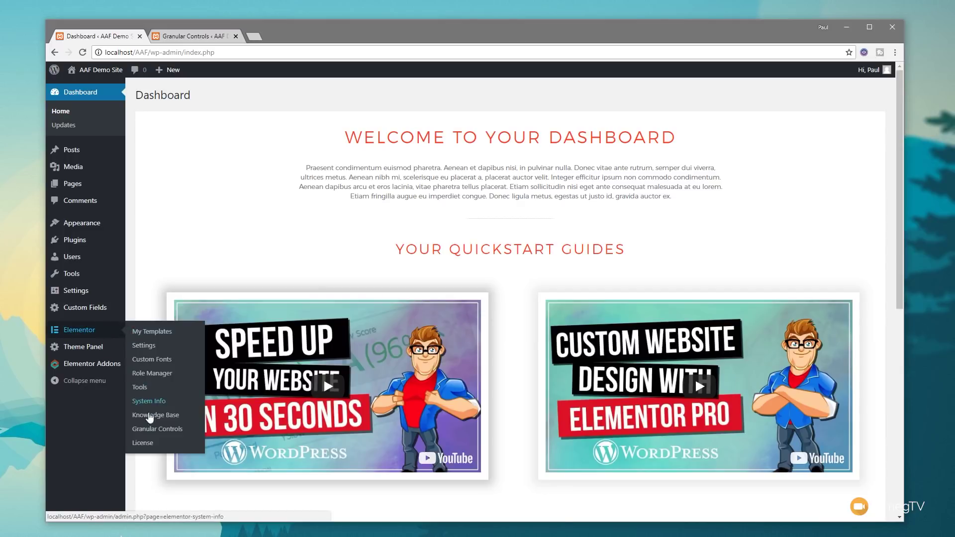
pyautogui.click(150, 429)
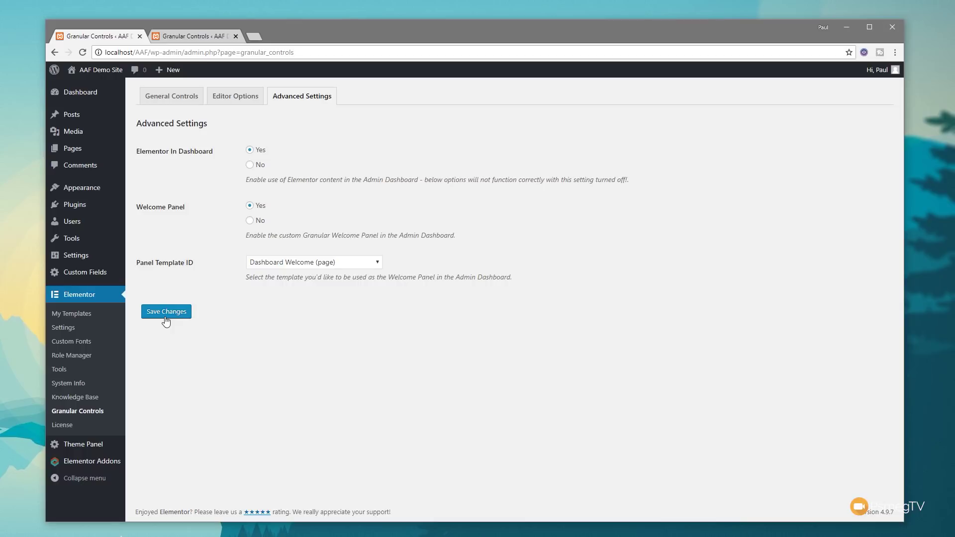
pyautogui.click(68, 314)
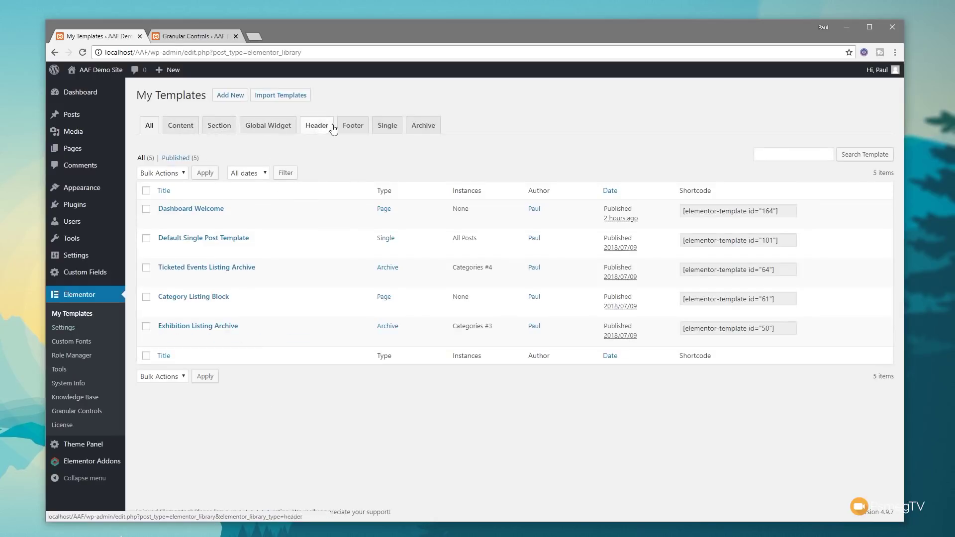
# - Filter the saved templates to pages and open Dashboard Welcome's edit screen
pyautogui.click(194, 130)
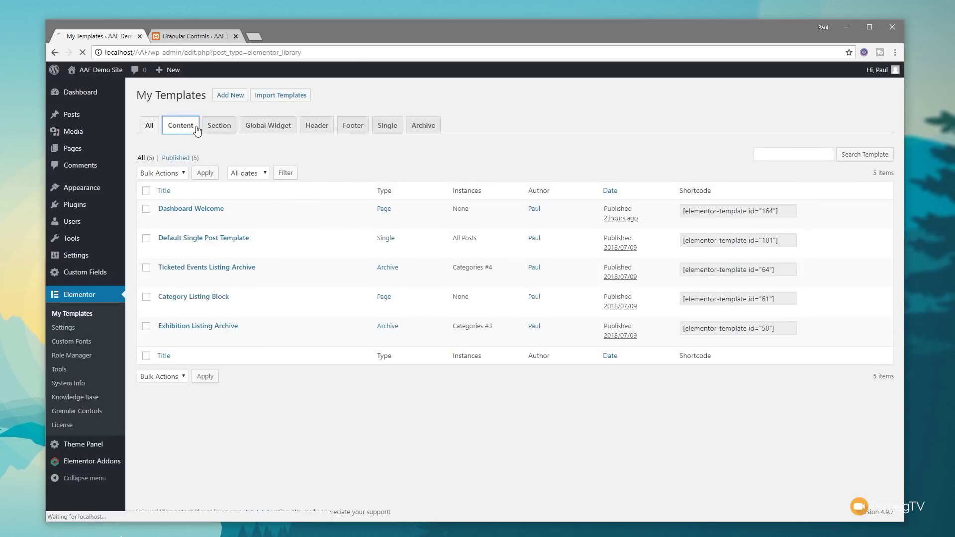
pyautogui.click(202, 208)
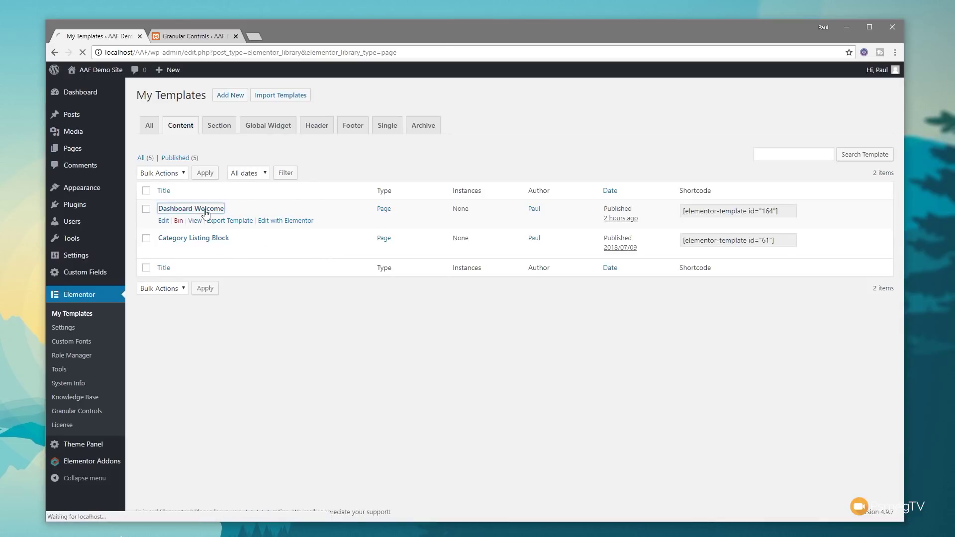
pyautogui.scroll(-1, 794, 442)
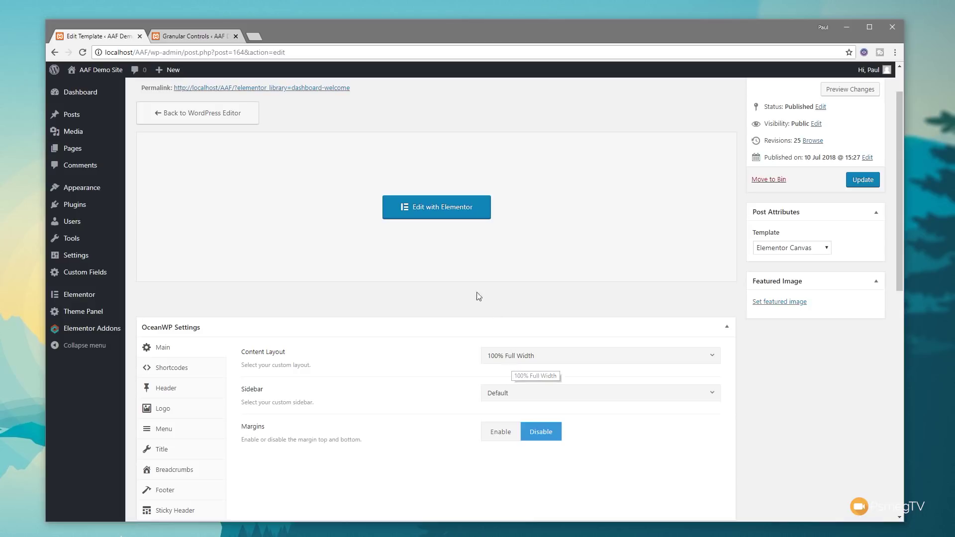
# - Edit Dashboard Welcome with Elementor and show its 'Welcome to your Dashboard' heading's Style options
pyautogui.click(430, 215)
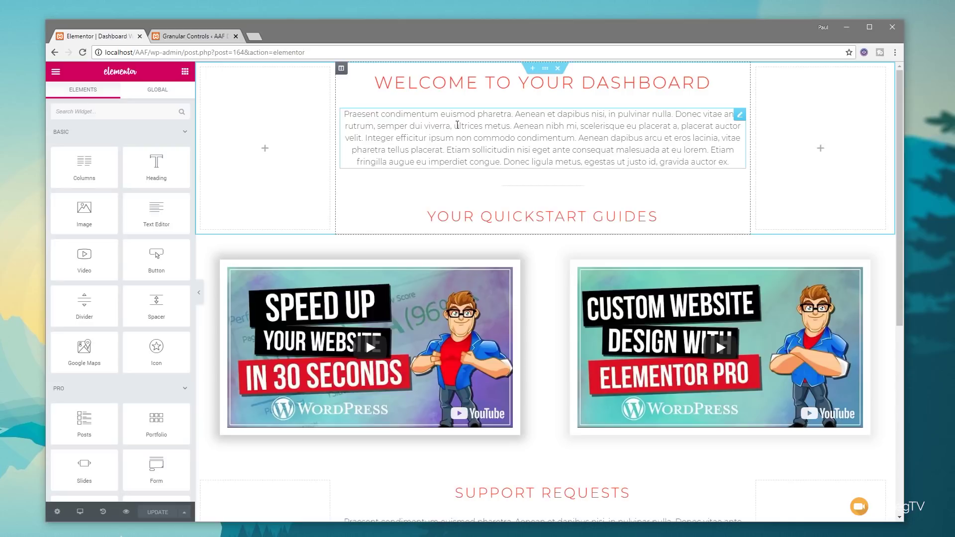
pyautogui.click(562, 92)
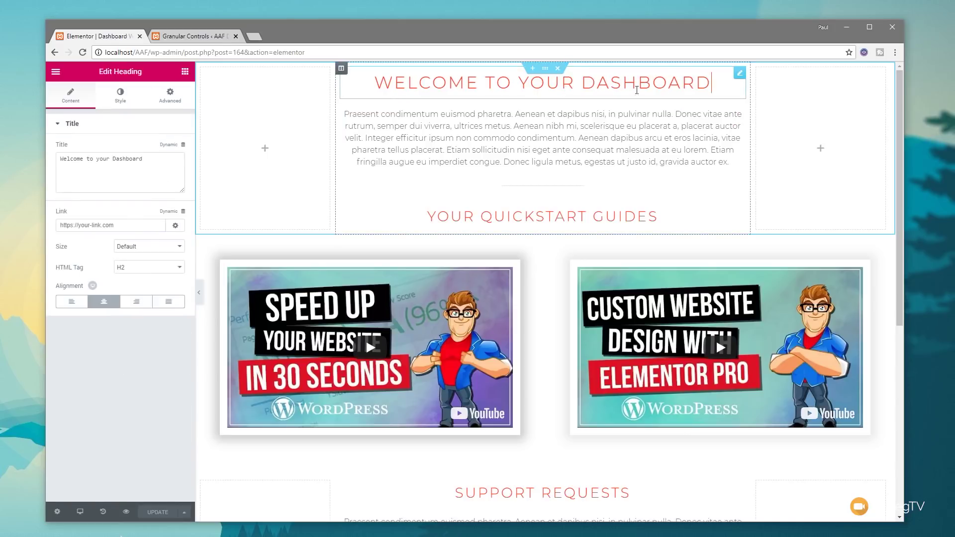
pyautogui.moveTo(714, 88); pyautogui.dragTo(372, 84)
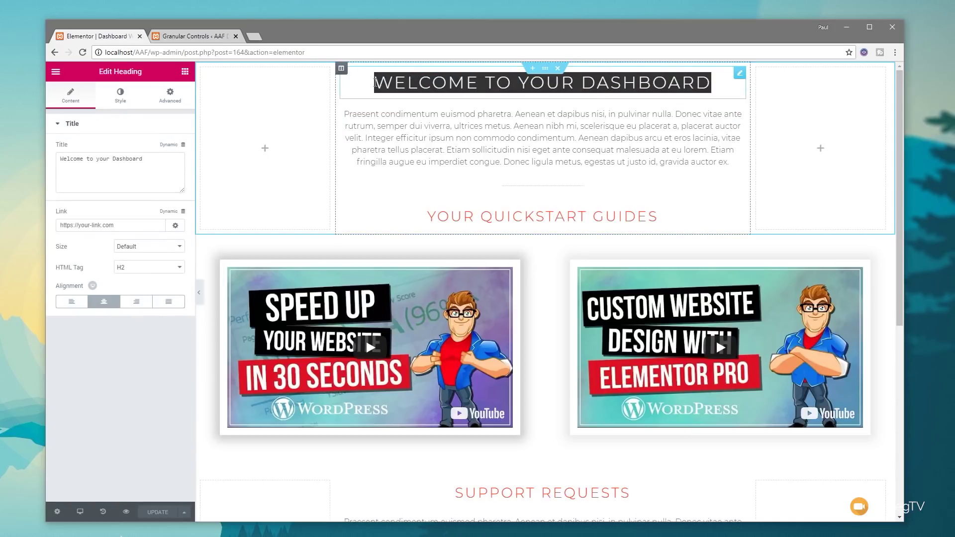
pyautogui.click(120, 103)
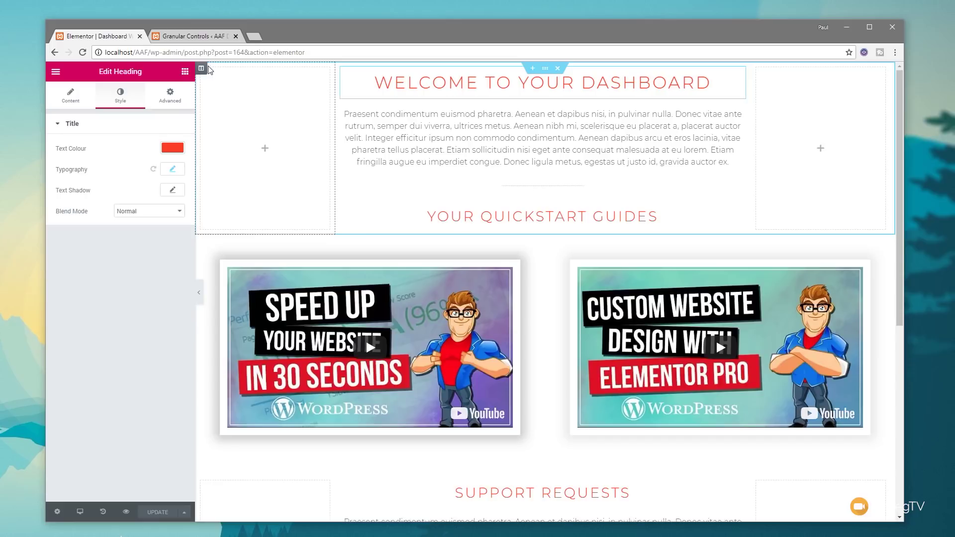
# - Return to the Granular Controls tab, then view and scroll the Dashboard home
pyautogui.click(207, 37)
pyautogui.moveTo(98, 96)
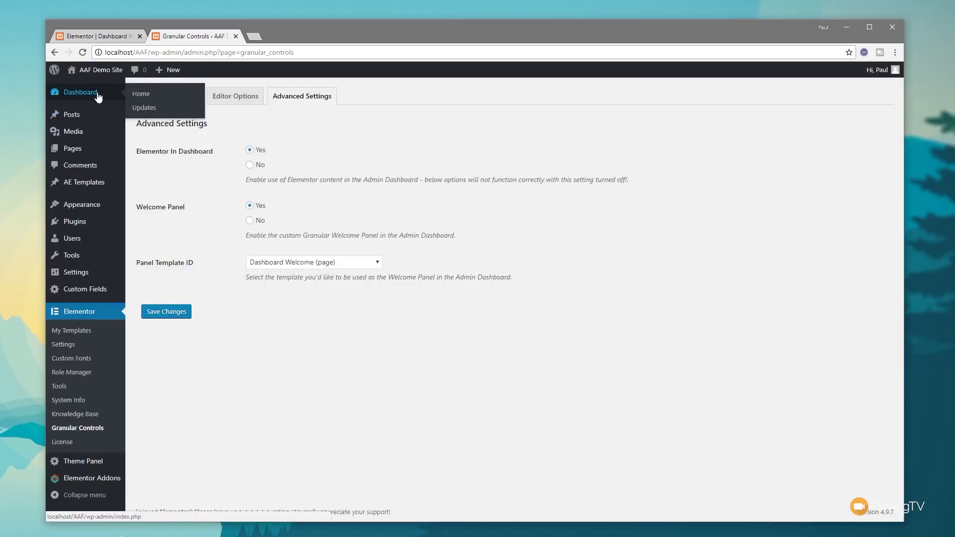
pyautogui.click(137, 97)
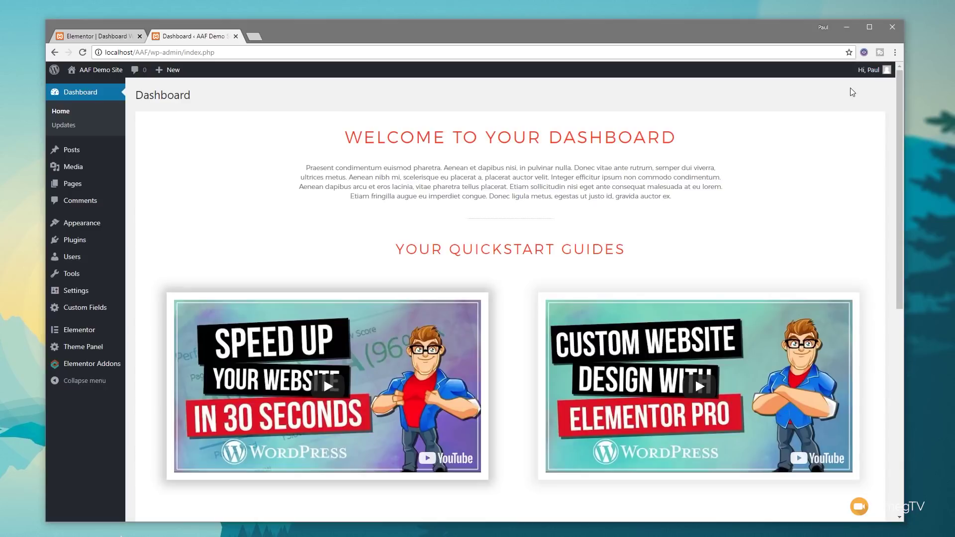
pyautogui.scroll(-8, 831, 249)
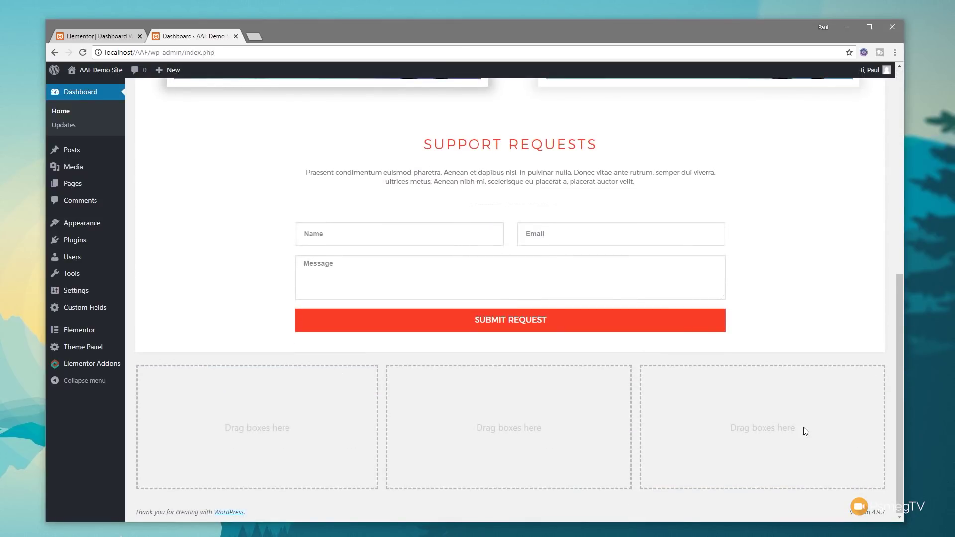
pyautogui.scroll(7, 717, 422)
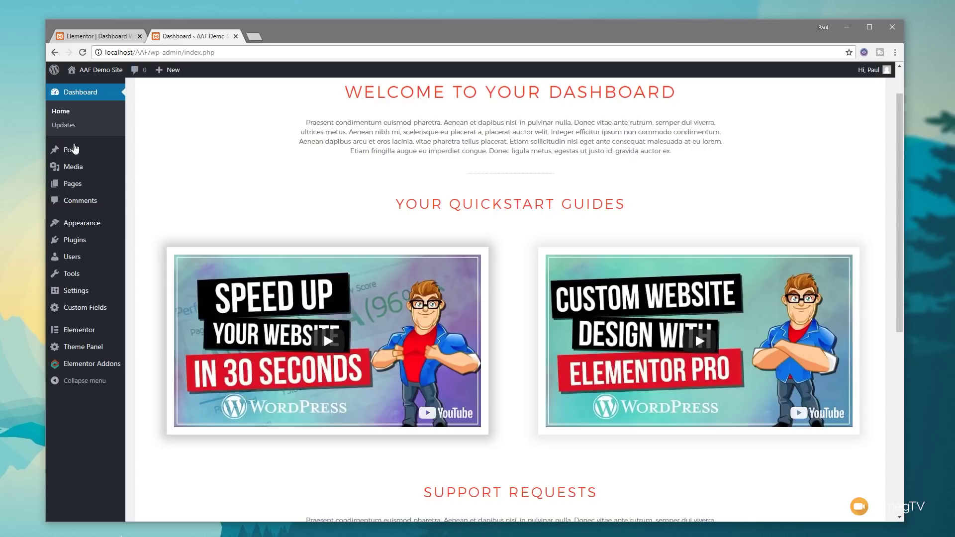
# - Go to Appearance > Themes to confirm OceanWP Child is active
pyautogui.moveTo(79, 223)
pyautogui.click(141, 225)
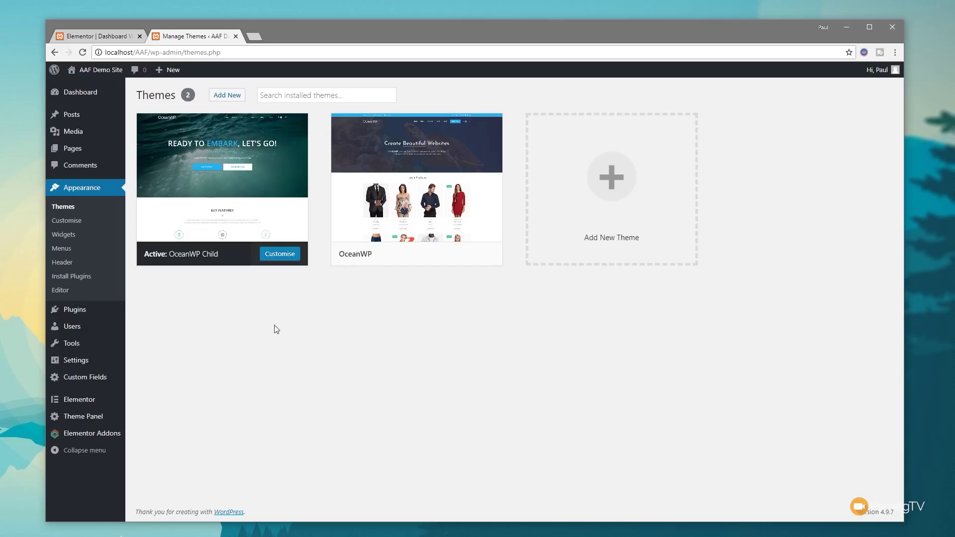
# - Open Appearance > Editor showing the OceanWP Child style.css
pyautogui.click(59, 291)
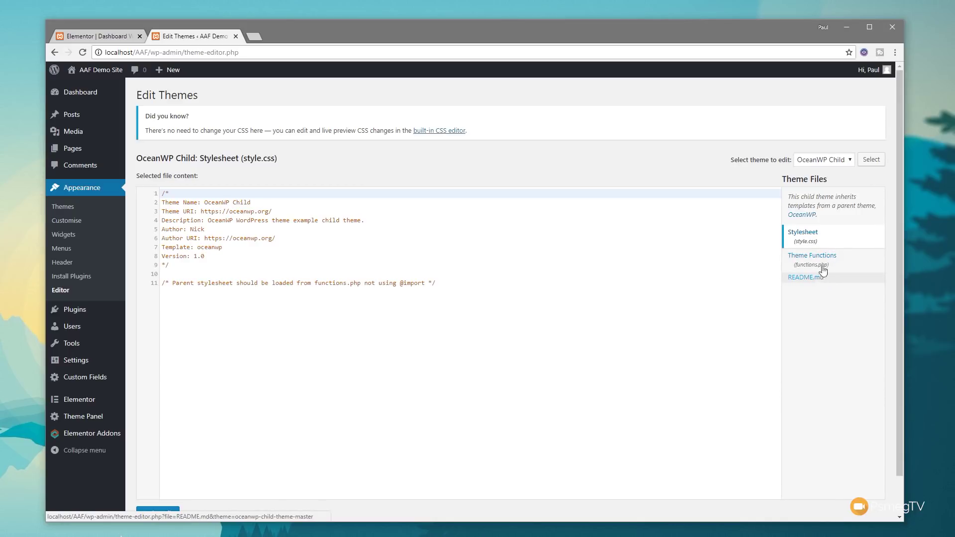
# - Open the OceanWP Child theme's functions.php in the editor
pyautogui.click(826, 260)
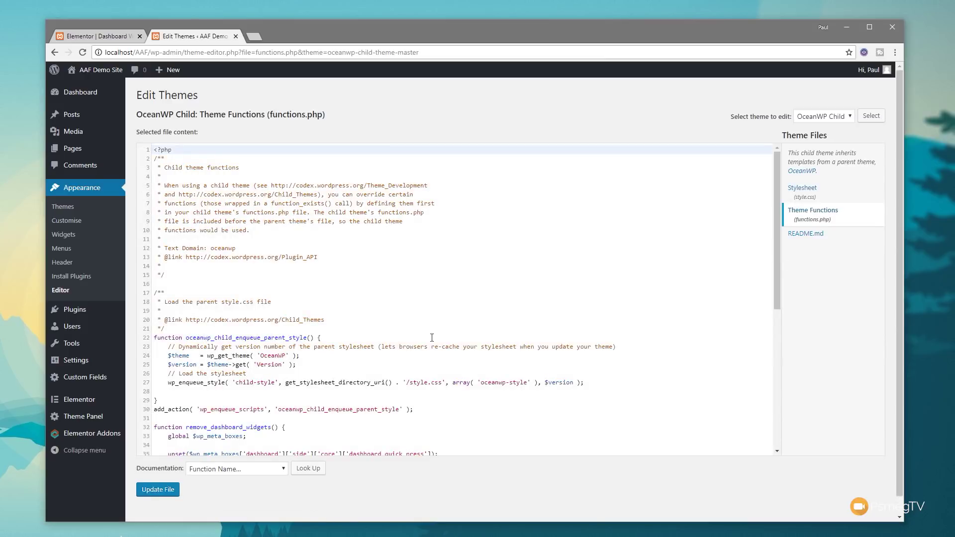
pyautogui.scroll(-6, 451, 319)
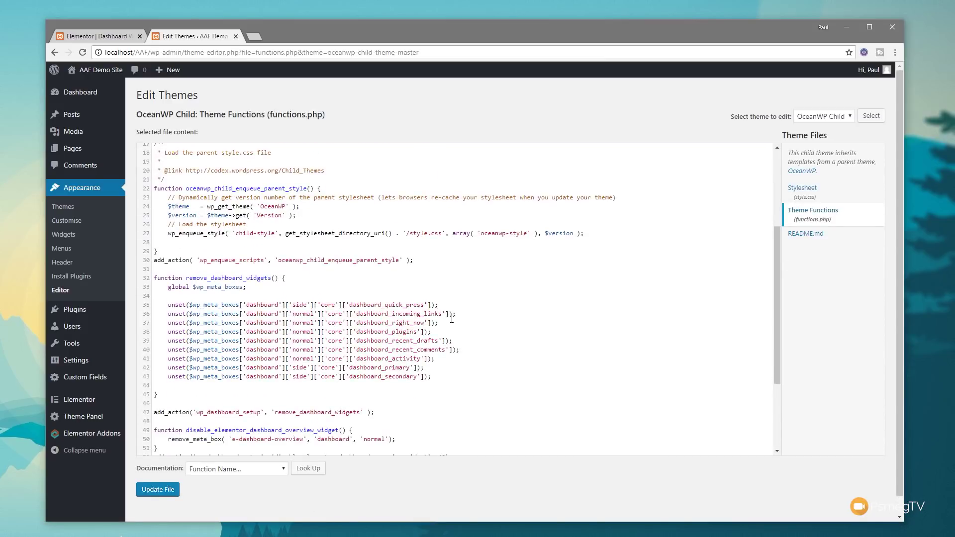
pyautogui.scroll(3, 452, 319)
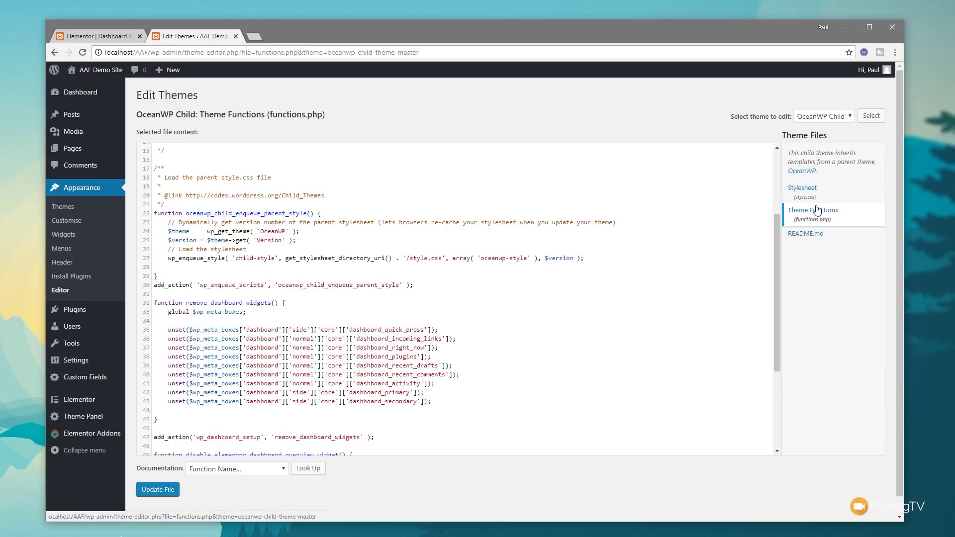
# - Highlight the remove_dashboard_widgets code through line 30 for review
pyautogui.click(508, 320)
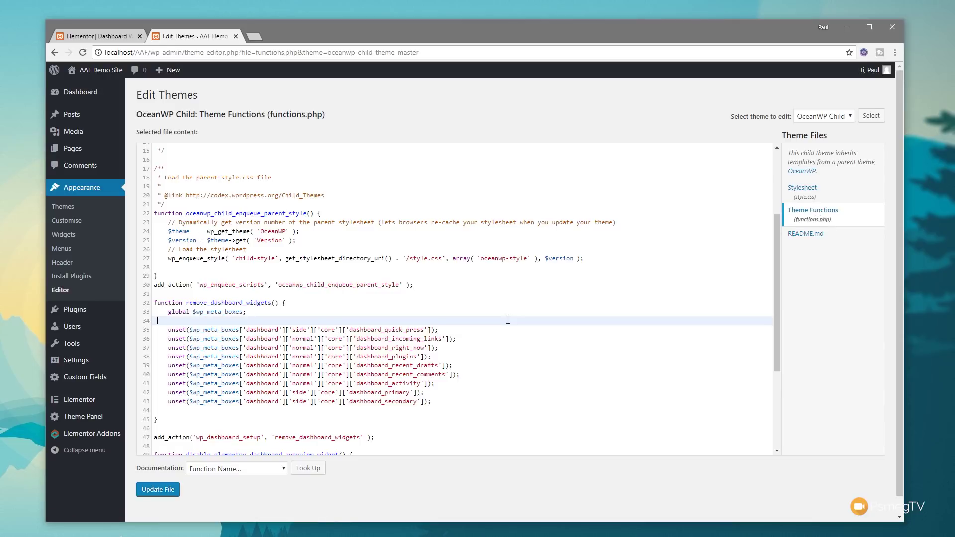
pyautogui.scroll(-1, 385, 283)
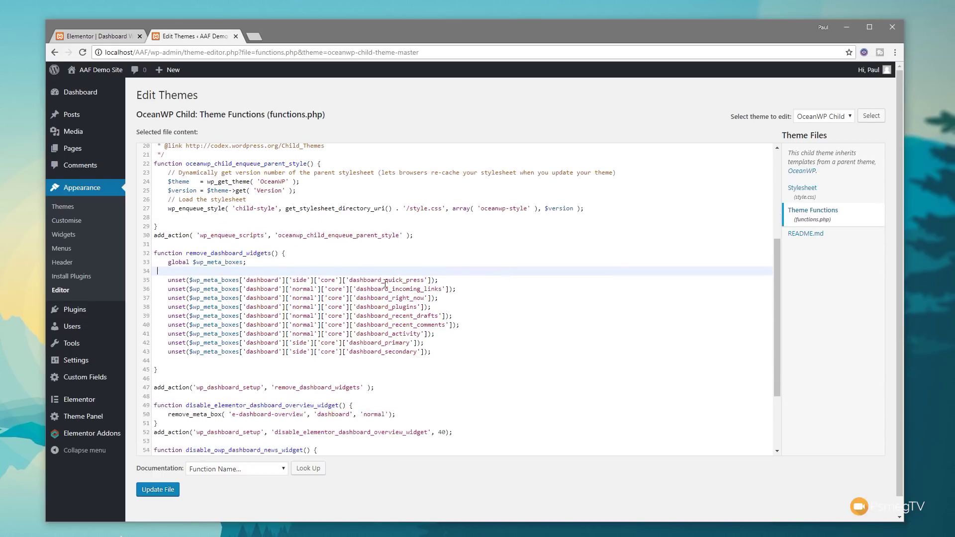
pyautogui.moveTo(427, 230); pyautogui.dragTo(348, 140)
pyautogui.scroll(-2, 572, 376)
pyautogui.scroll(-5, 573, 376)
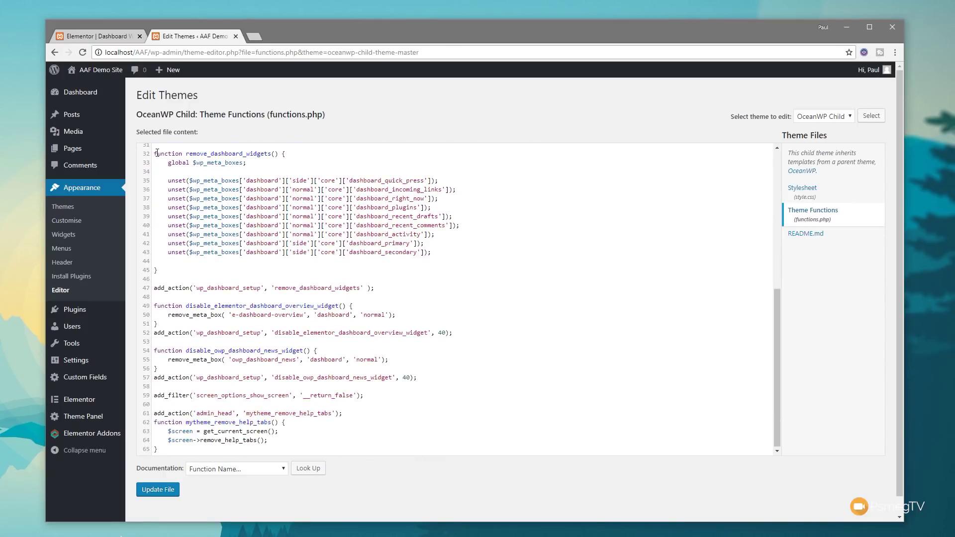
pyautogui.moveTo(154, 154); pyautogui.dragTo(258, 449)
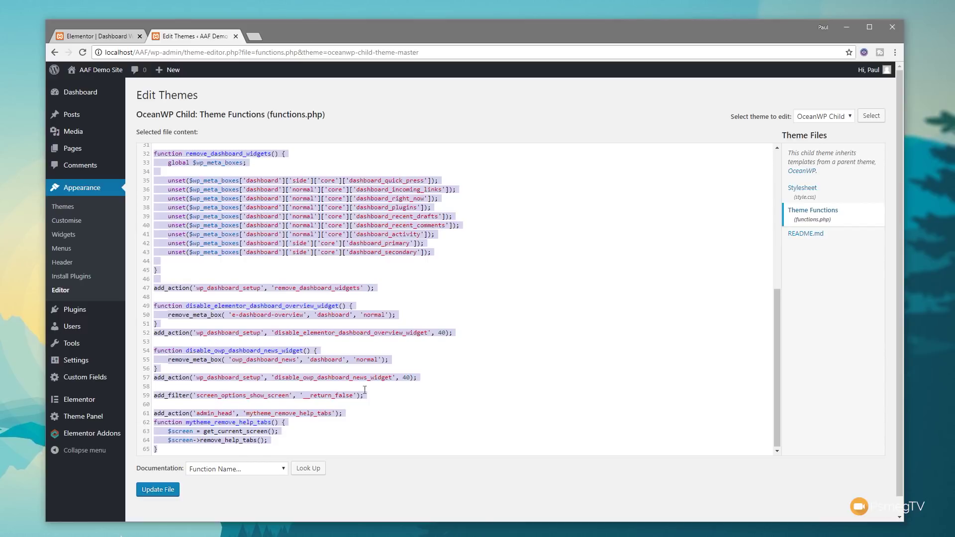
pyautogui.click(448, 253)
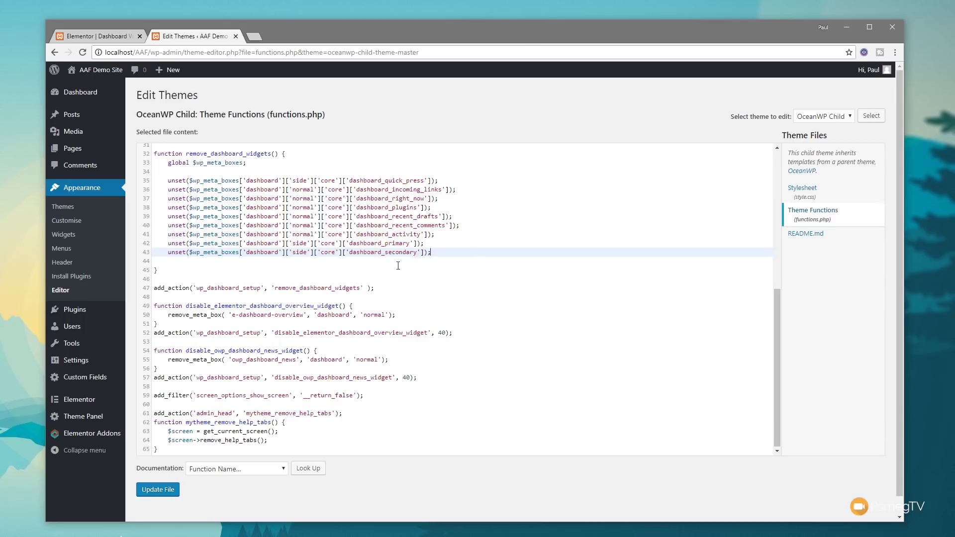
pyautogui.moveTo(374, 288); pyautogui.dragTo(164, 288)
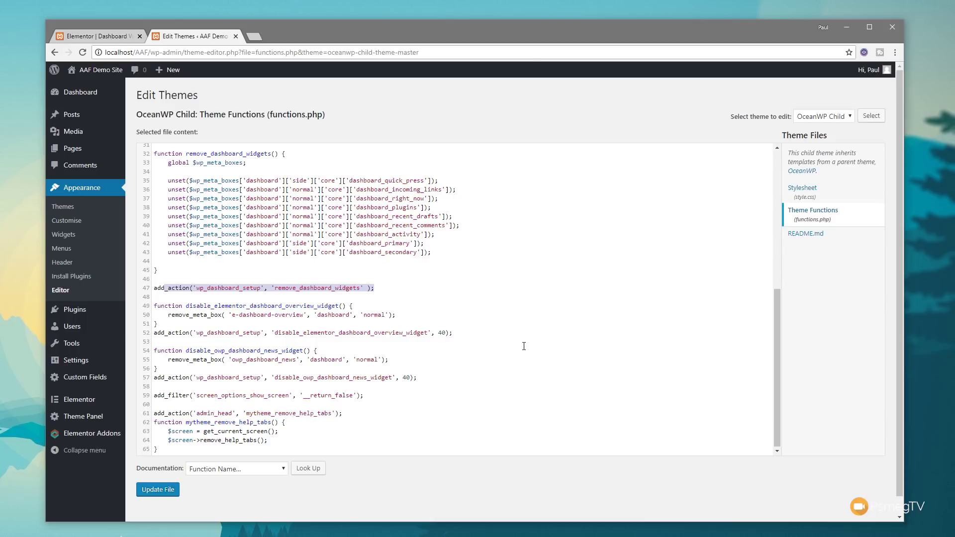
pyautogui.scroll(-1, 524, 347)
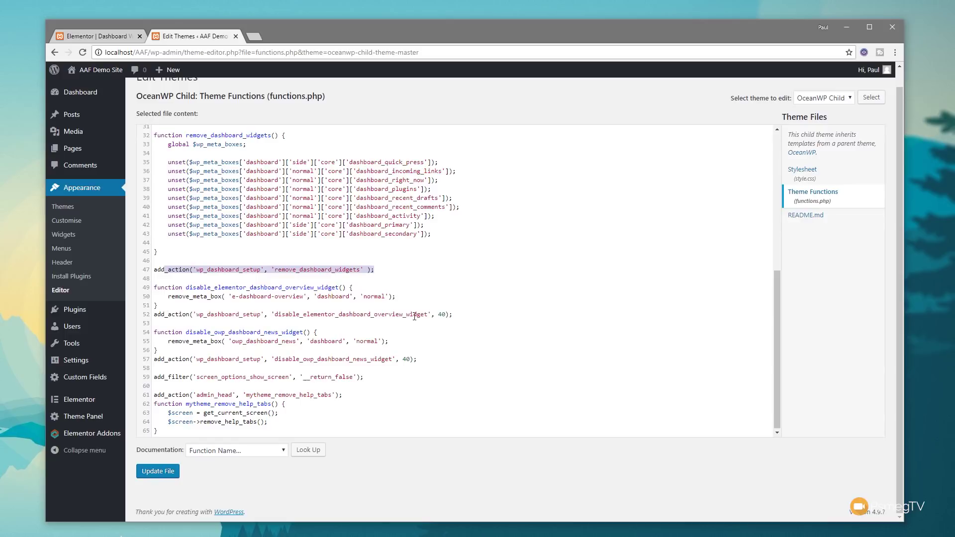
# - Highlight the Elementor overview and OceanWP news widget removal blocks
pyautogui.moveTo(459, 317); pyautogui.dragTo(153, 288)
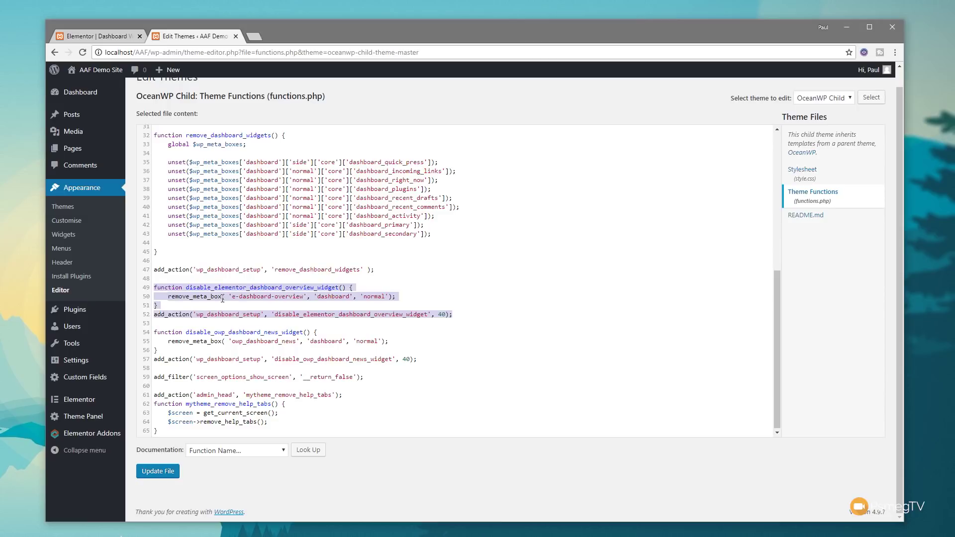
pyautogui.moveTo(420, 360); pyautogui.dragTo(155, 334)
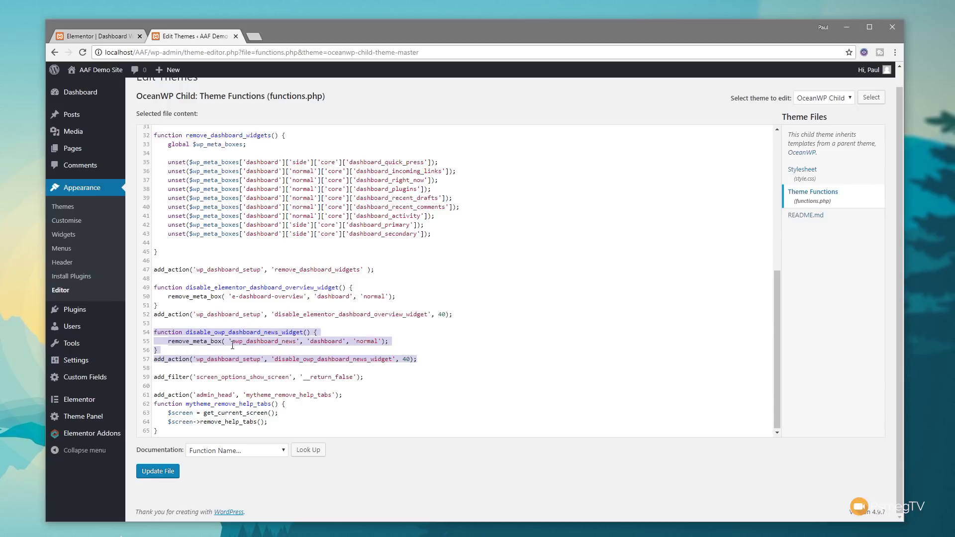
pyautogui.click(423, 359)
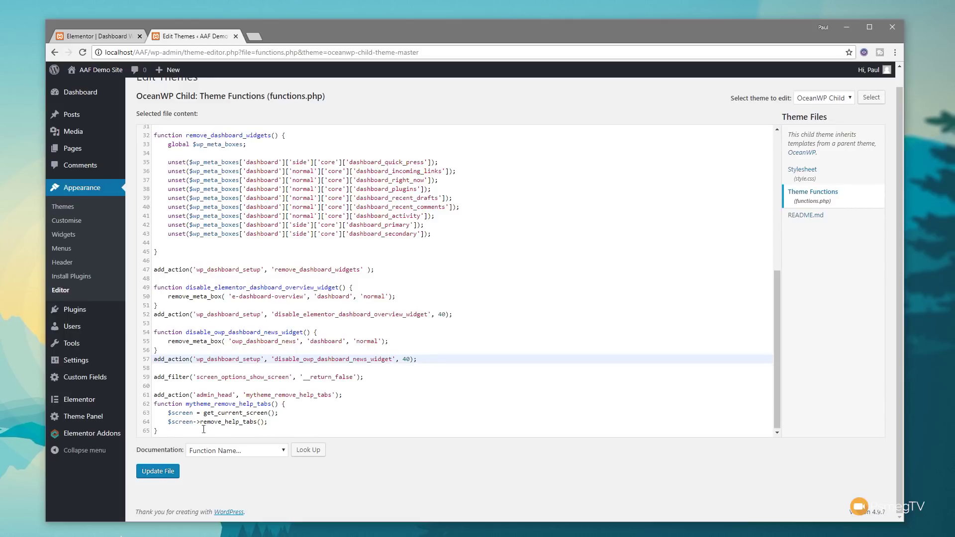
# - Highlight the screen options and help tabs code, then return to the Elementor tab
pyautogui.click(168, 431)
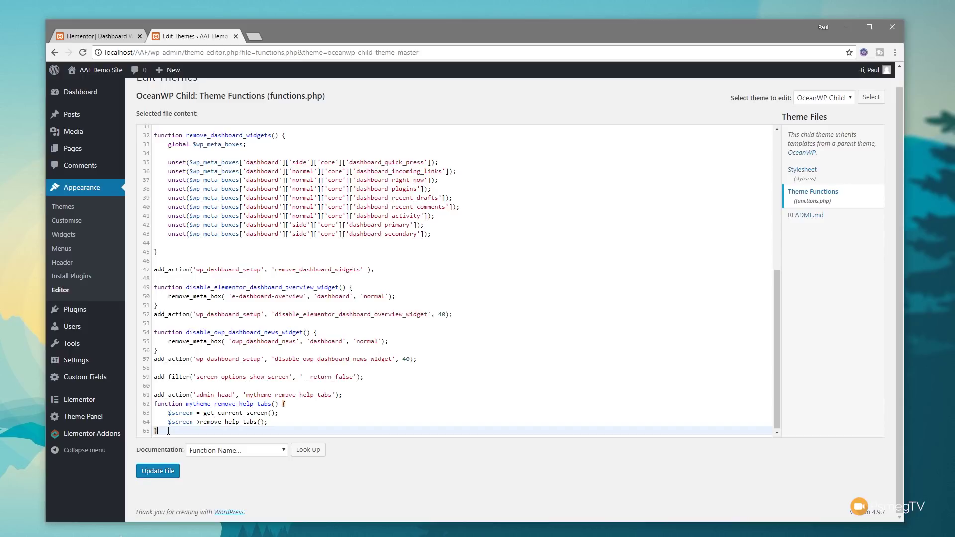
pyautogui.moveTo(168, 431); pyautogui.dragTo(149, 377)
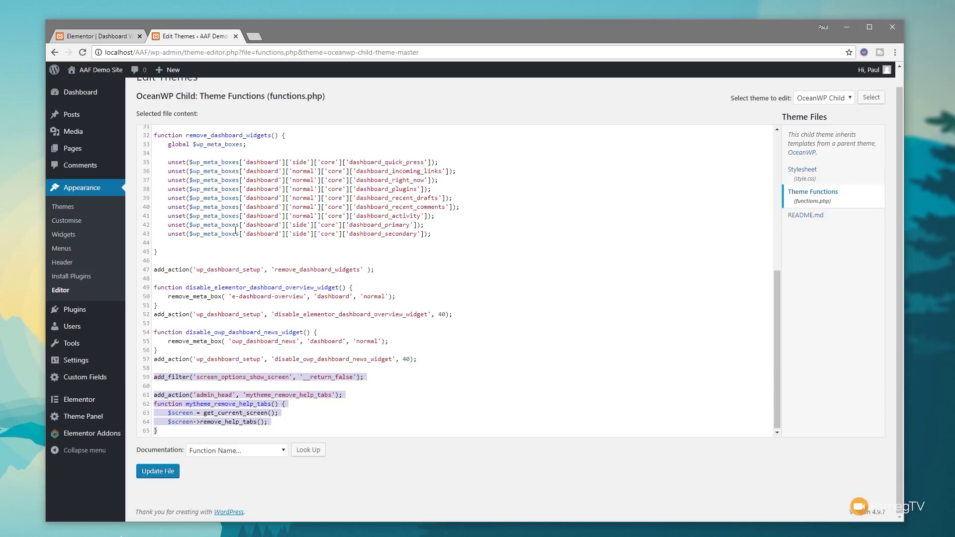
pyautogui.click(94, 37)
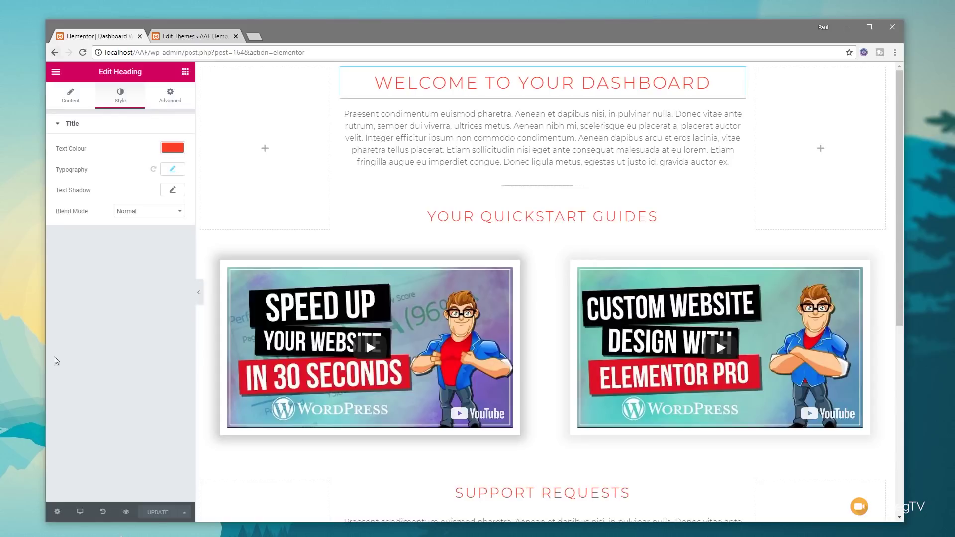
# - Exit the Elementor editor to WordPress admin and go to Dashboard > Home
pyautogui.click(56, 73)
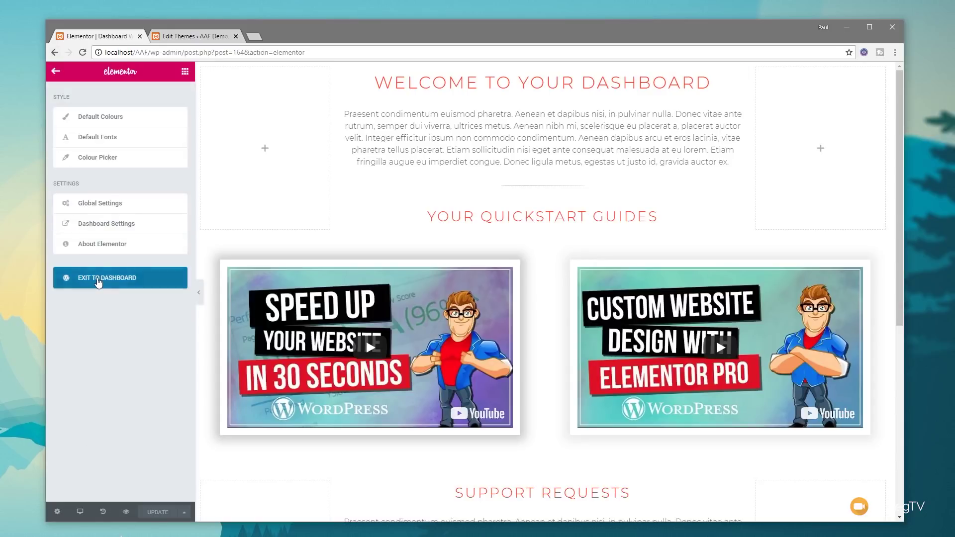
pyautogui.click(99, 273)
pyautogui.moveTo(79, 92)
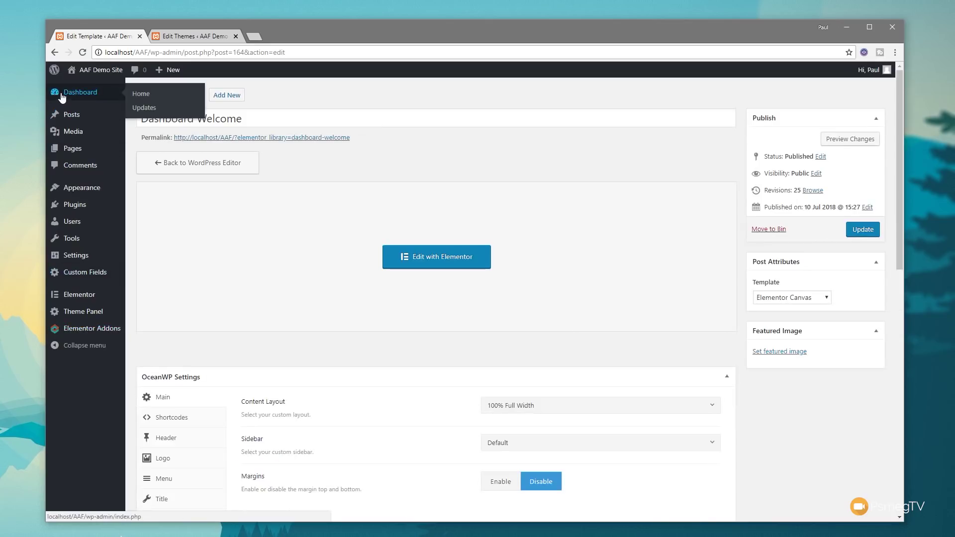
pyautogui.click(148, 99)
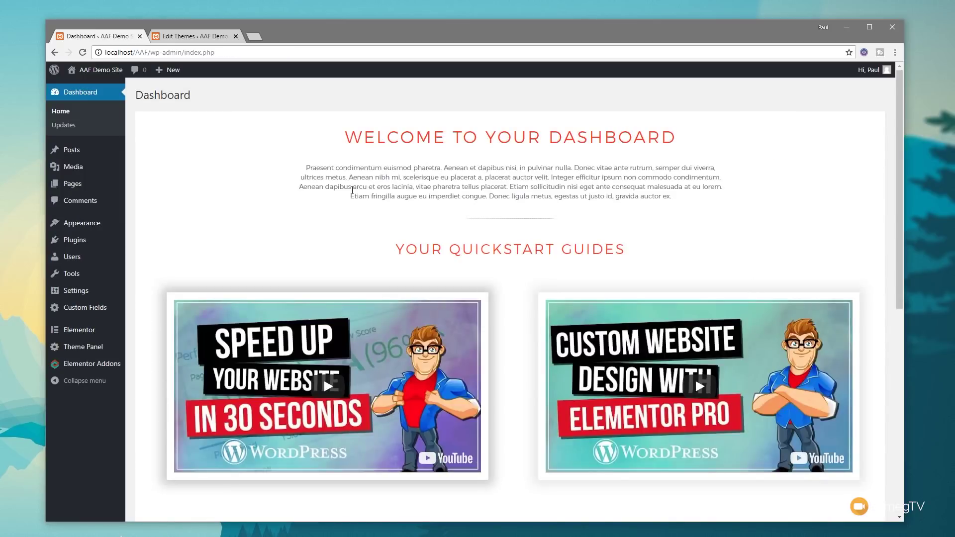